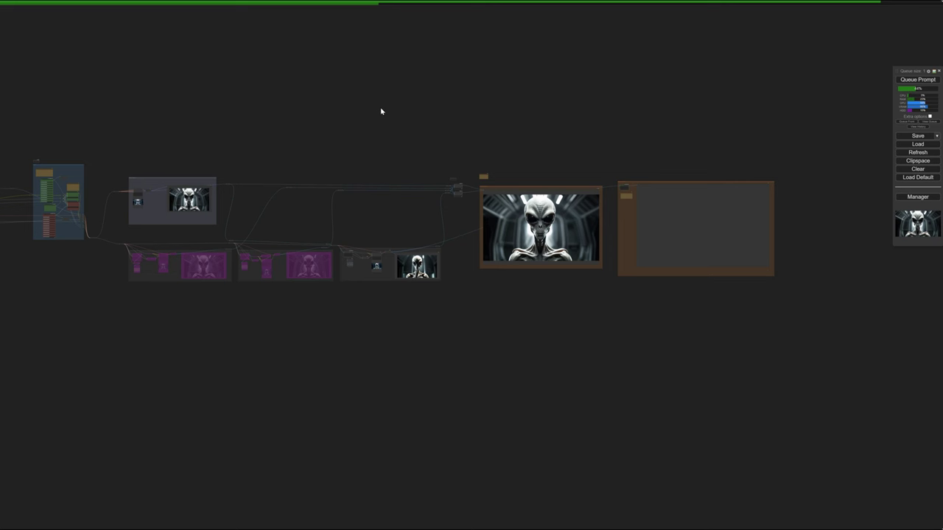
# Pan and zoom the canvas to the leftmost blue group with the checkpoint loader, seed, latent and switch nodes.
pyautogui.moveTo(291, 109); pyautogui.dragTo(393, 116)
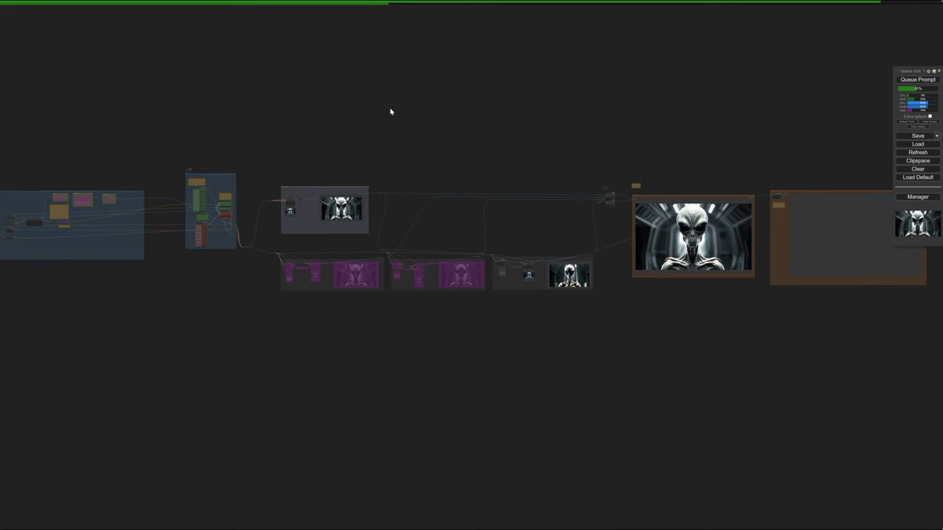
pyautogui.moveTo(164, 118); pyautogui.dragTo(240, 110)
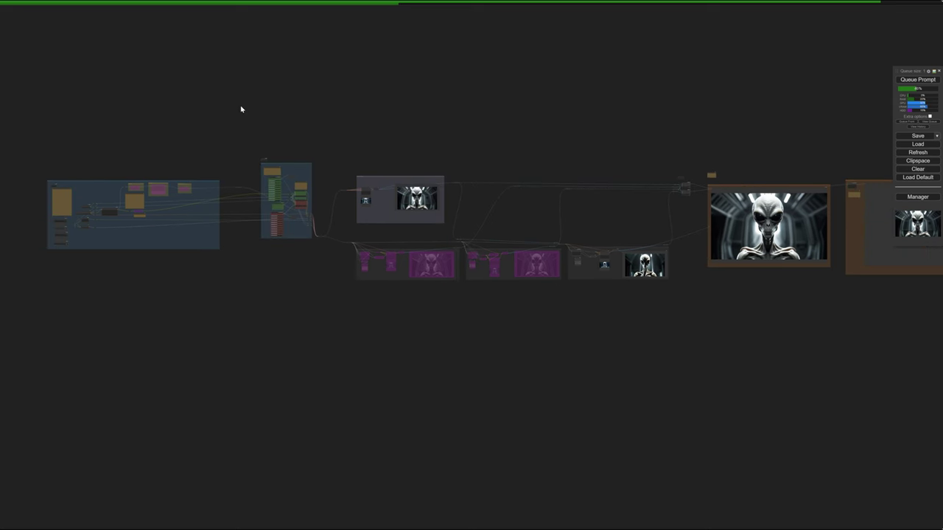
pyautogui.scroll(10, 333, 244)
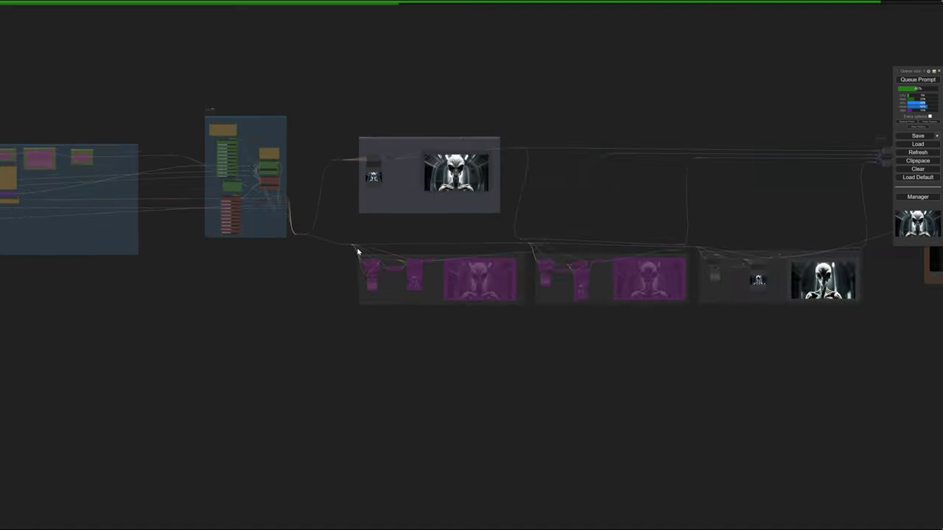
pyautogui.hscroll(10, 393, 207)
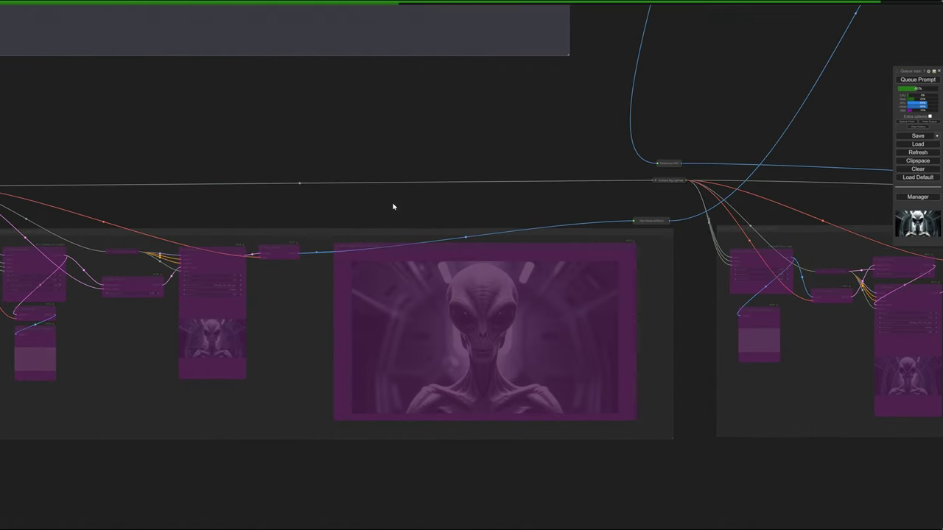
pyautogui.scroll(-6, 409, 202)
pyautogui.scroll(-1, 409, 202)
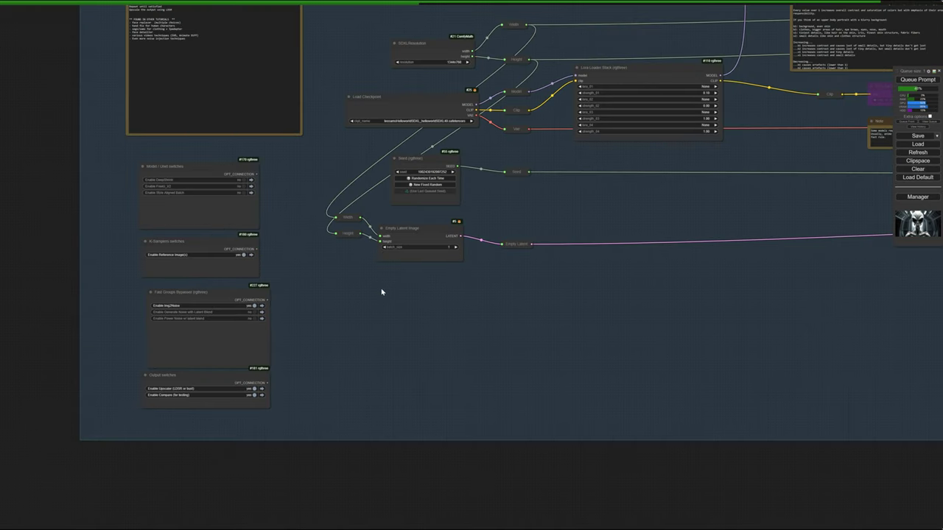
# Pan across the workflow and zoom in on the LDSR Upscale node and note in 'Upscaler (LDSR or bust)'.
pyautogui.scroll(-5, 381, 280)
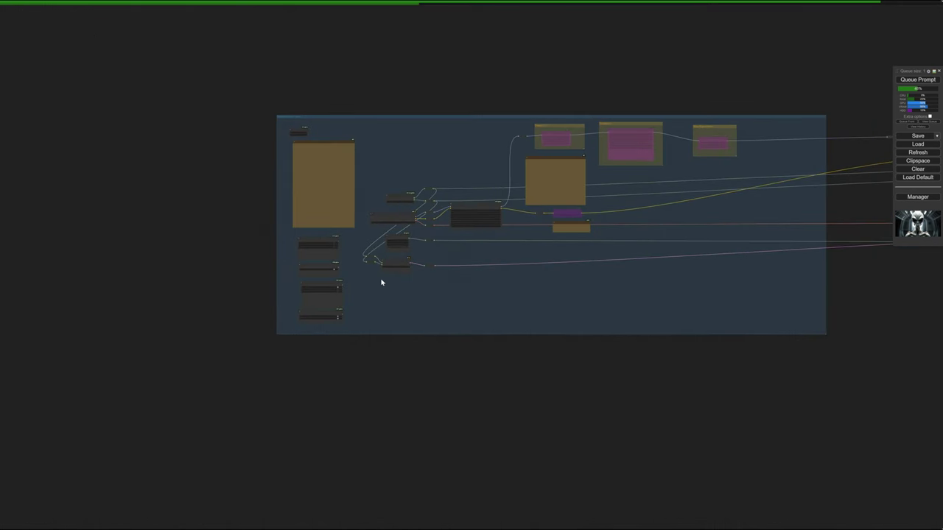
pyautogui.moveTo(524, 271); pyautogui.dragTo(335, 295)
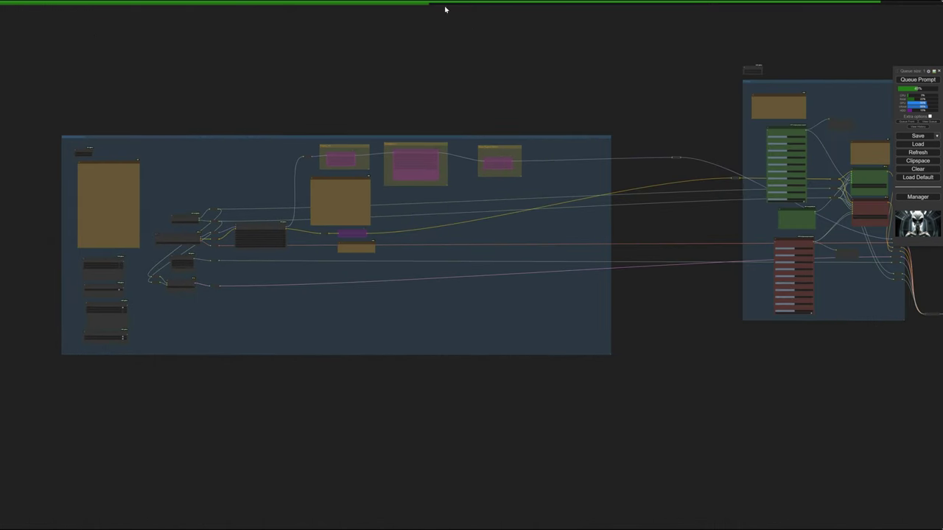
pyautogui.moveTo(551, 148); pyautogui.dragTo(201, 134)
pyautogui.moveTo(596, 154); pyautogui.dragTo(375, 177)
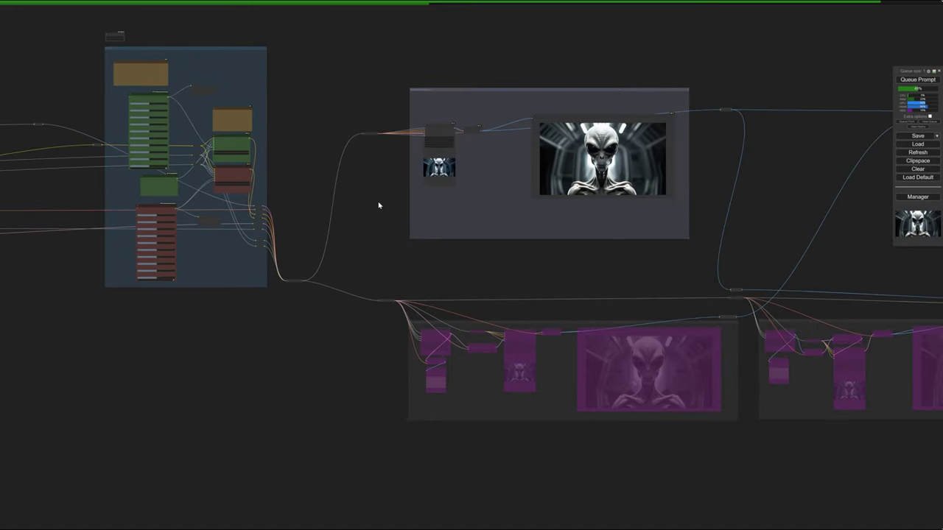
pyautogui.hscroll(15, 379, 204)
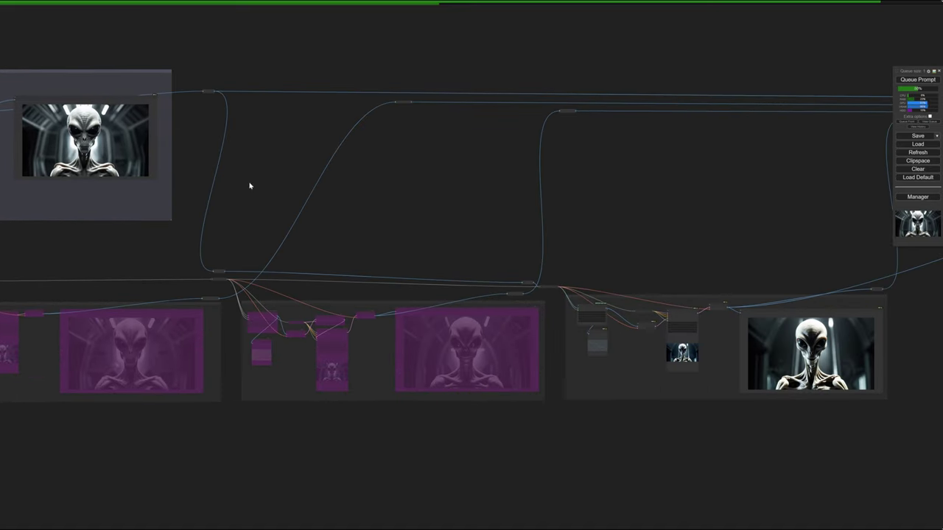
pyautogui.hscroll(10, 406, 132)
pyautogui.scroll(5, 398, 98)
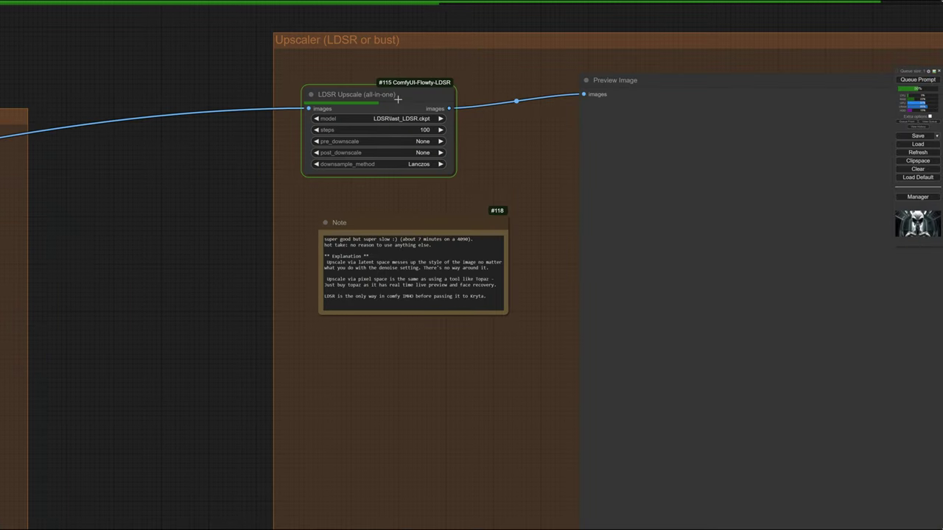
# Scroll through the ComfyUI-Flowty-LDSR README on GitHub to its description and installation steps.
pyautogui.scroll(2, 398, 98)
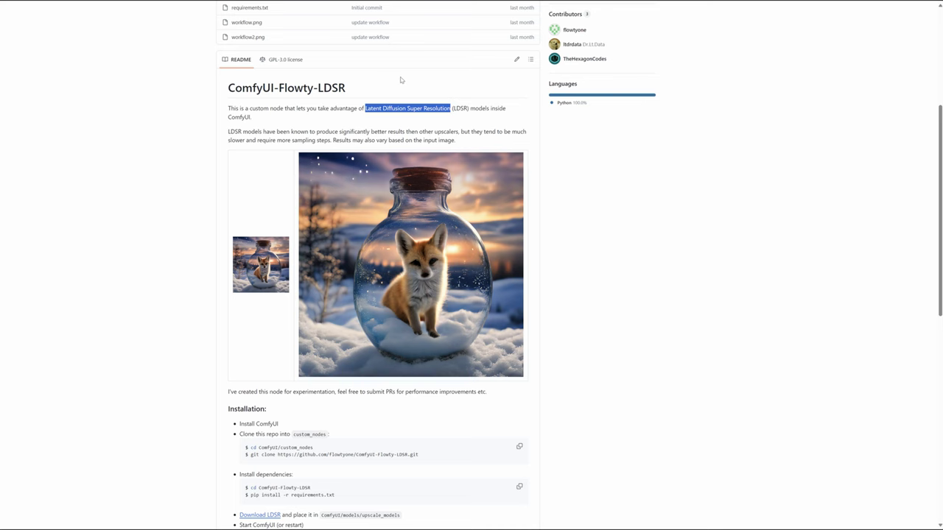
pyautogui.scroll(5, 403, 80)
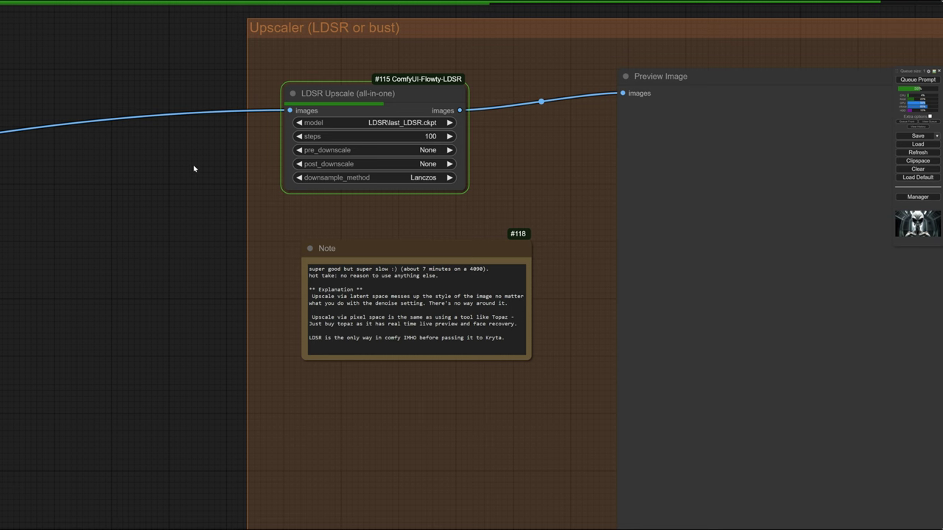
# Pan and zoom the canvas until the whole large alien image node is visible.
pyautogui.scroll(-10, 193, 169)
pyautogui.moveTo(181, 181); pyautogui.dragTo(648, 95)
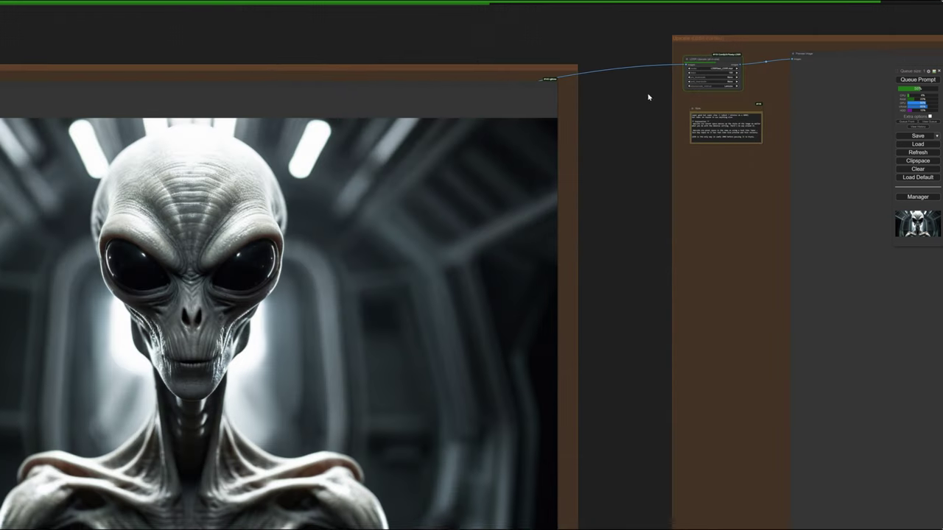
pyautogui.moveTo(328, 48); pyautogui.dragTo(545, 12)
pyautogui.scroll(-5, 31, 210)
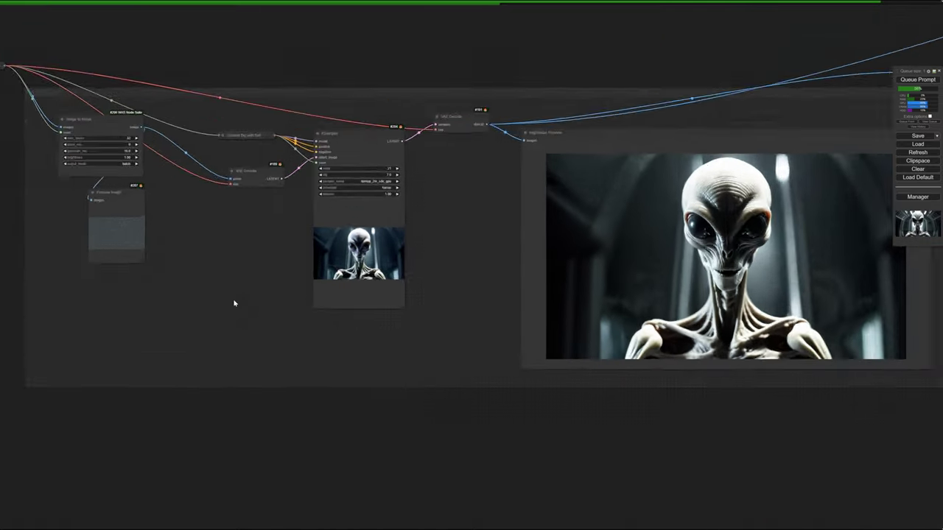
pyautogui.scroll(3, 263, 212)
# Move through the KSampler section to bring the Img2Noise preview image fully into view.
pyautogui.moveTo(263, 212); pyautogui.dragTo(261, 265)
pyautogui.scroll(2, 311, 221)
pyautogui.hscroll(5, 358, 210)
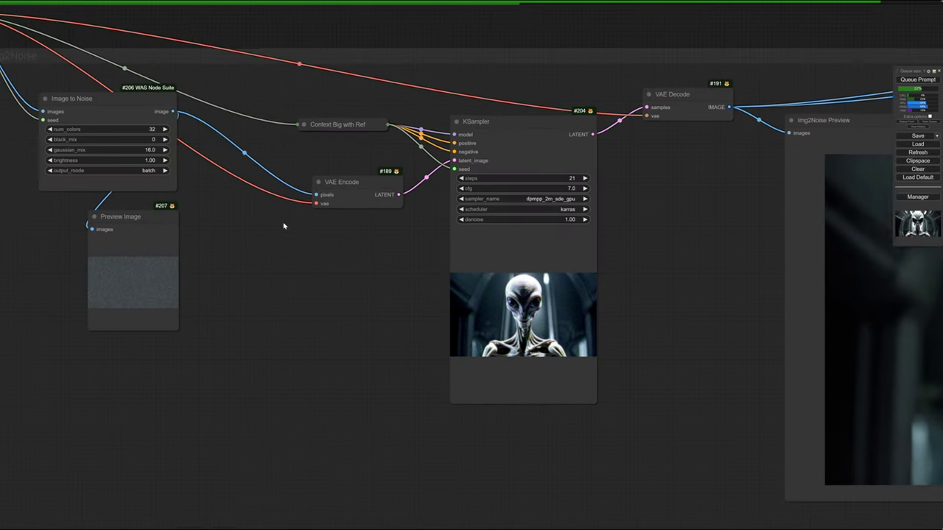
pyautogui.scroll(5, 220, 335)
pyautogui.scroll(-7, 509, 290)
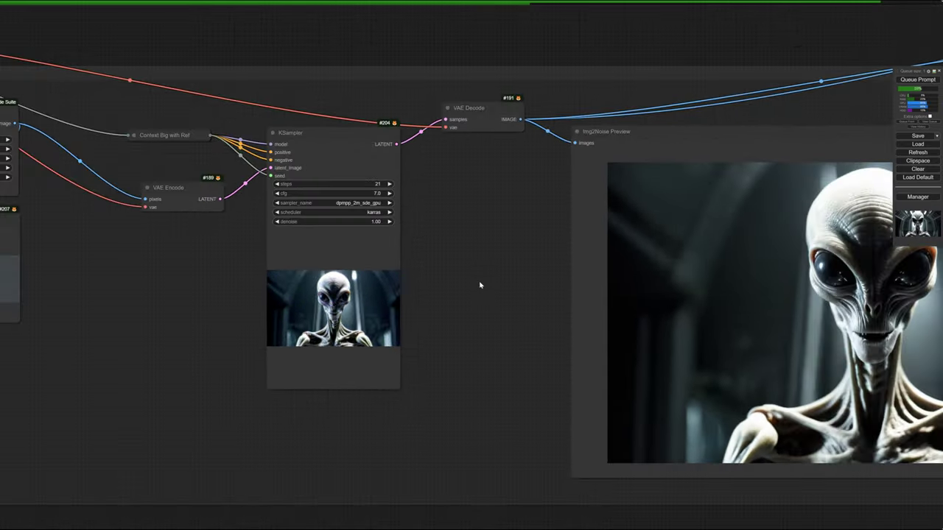
pyautogui.hscroll(4, 324, 267)
pyautogui.moveTo(324, 266); pyautogui.dragTo(213, 242)
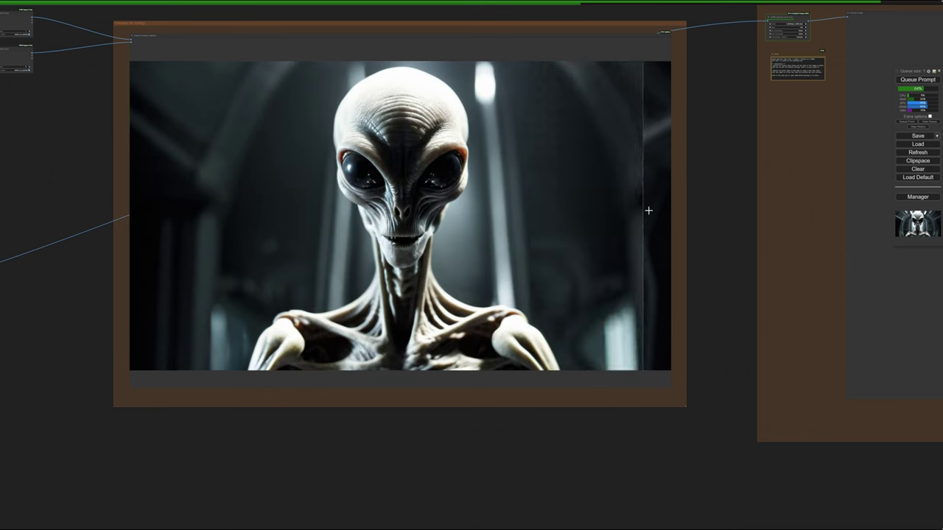
# Pan past the empty upscaler preview and alien comparison image, then zoom in on the LDSR Upscale node.
pyautogui.moveTo(707, 179); pyautogui.dragTo(265, 298)
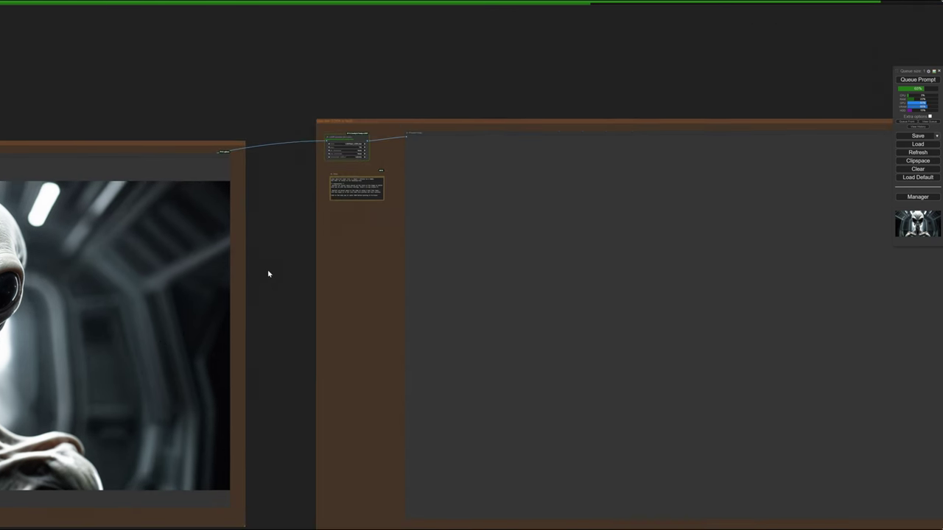
pyautogui.moveTo(254, 259); pyautogui.dragTo(498, 228)
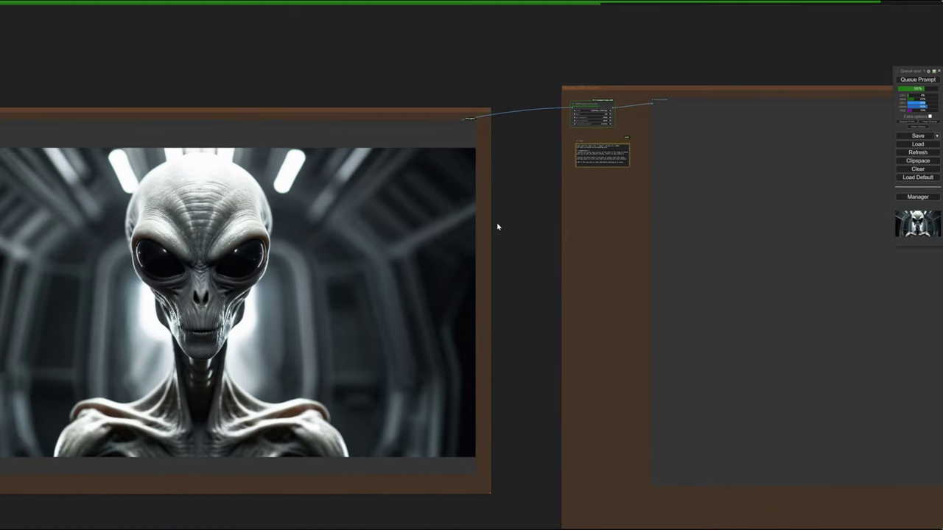
pyautogui.moveTo(498, 228); pyautogui.dragTo(711, 197)
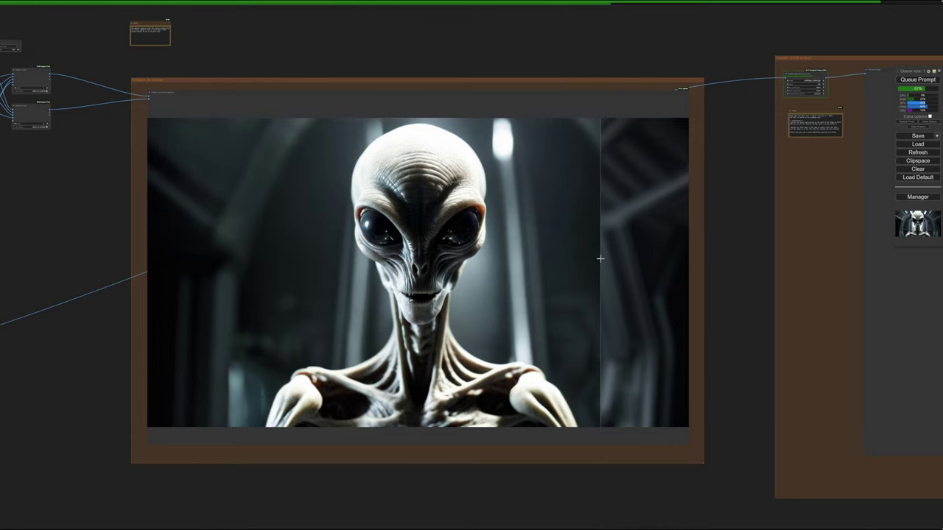
pyautogui.moveTo(713, 187); pyautogui.dragTo(271, 312)
pyautogui.scroll(12, 345, 245)
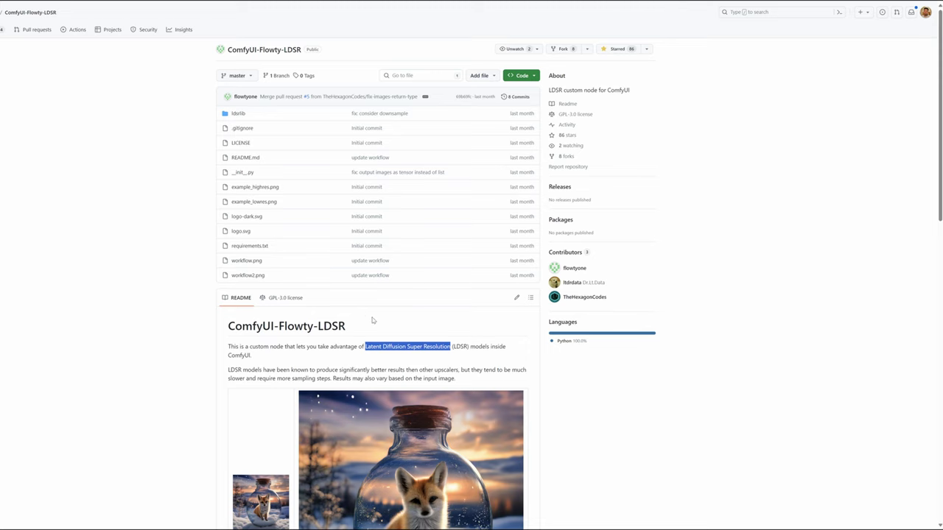
# Clear the Latent Diffusion Super Resolution highlight and zoom out to the alien image group beside the empty preview.
pyautogui.click(372, 321)
pyautogui.scroll(-2, 368, 315)
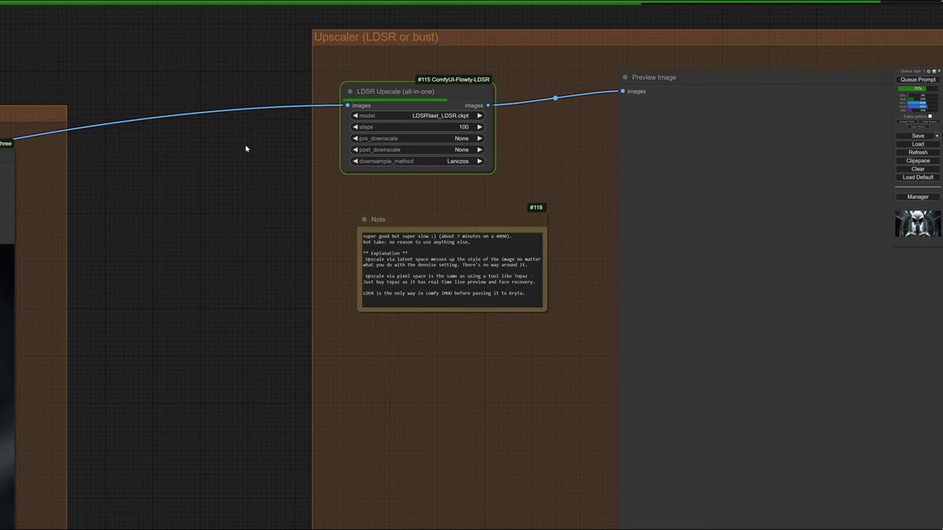
pyautogui.scroll(-4, 246, 144)
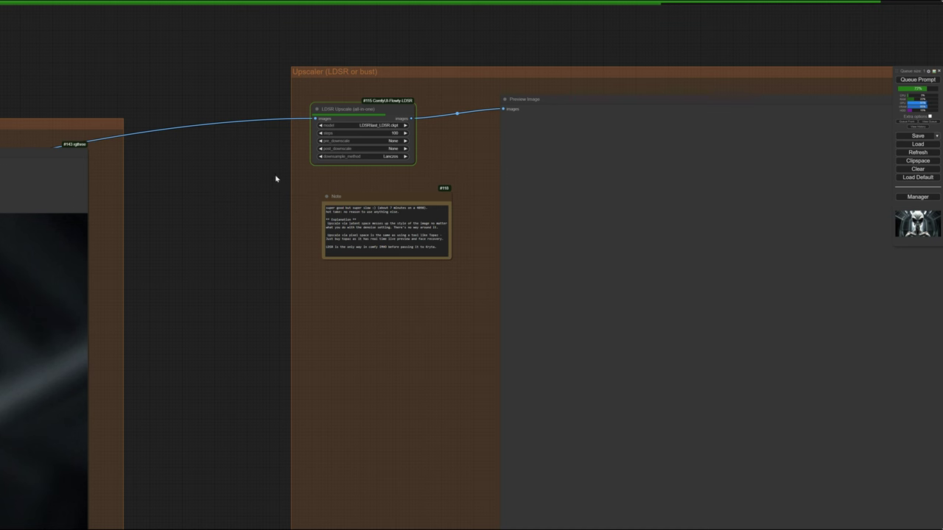
pyautogui.scroll(4, 276, 179)
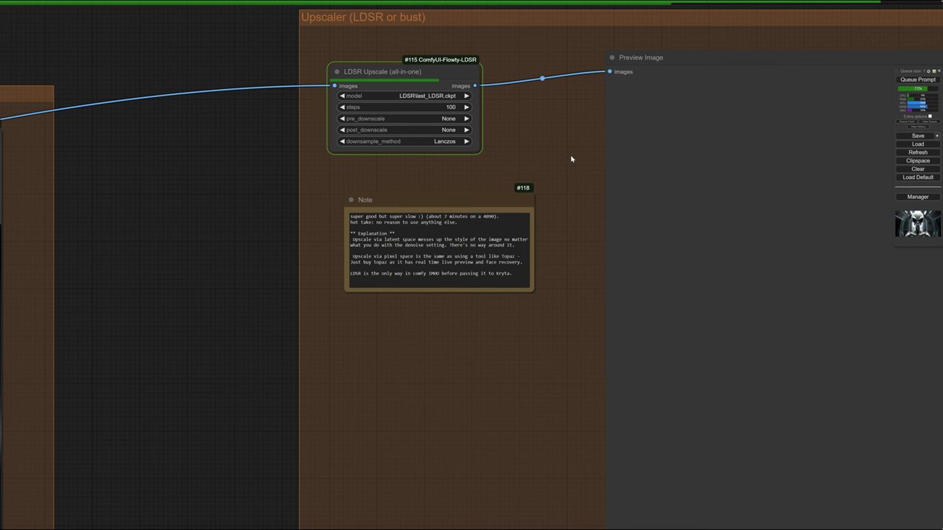
pyautogui.scroll(-4, 567, 150)
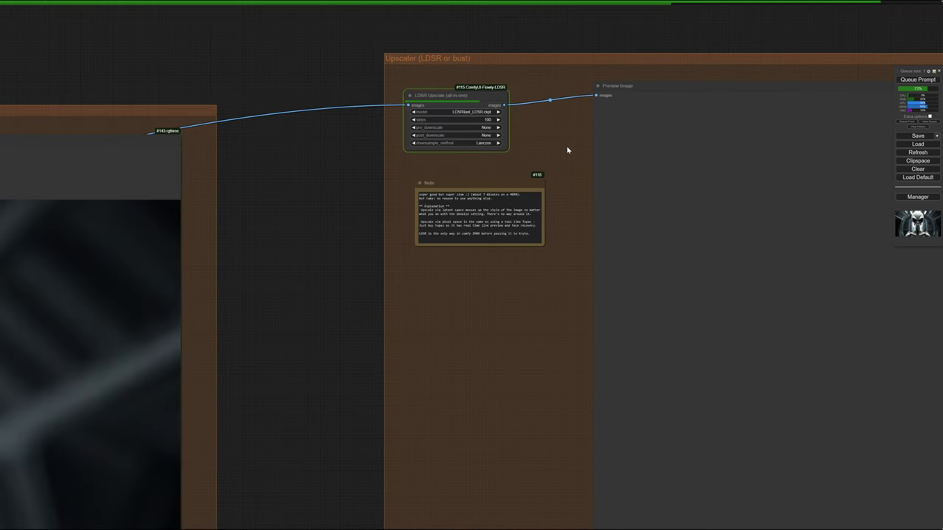
pyautogui.scroll(-5, 567, 149)
pyautogui.moveTo(436, 223); pyautogui.dragTo(591, 190)
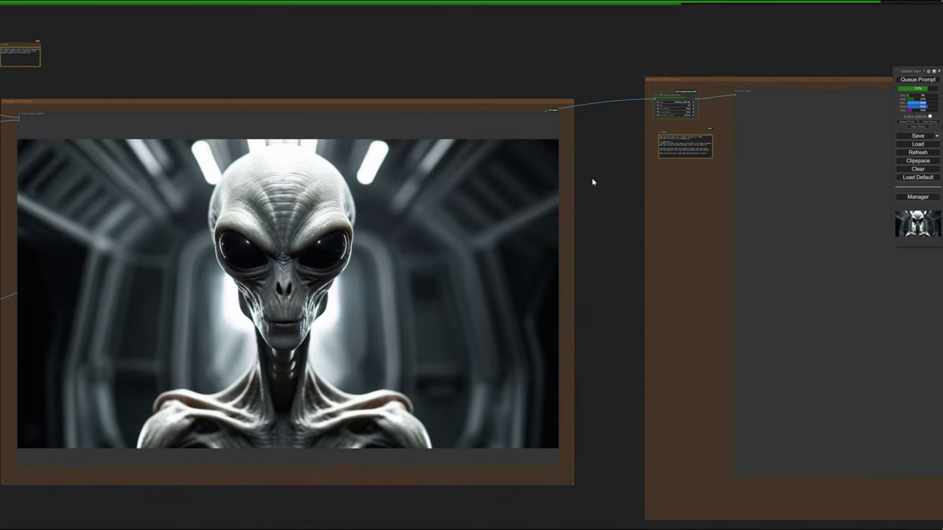
# Shift the view toward the upscaler group while the LDSR Upscale run completes and fills the Preview Image.
pyautogui.moveTo(614, 154); pyautogui.dragTo(412, 173)
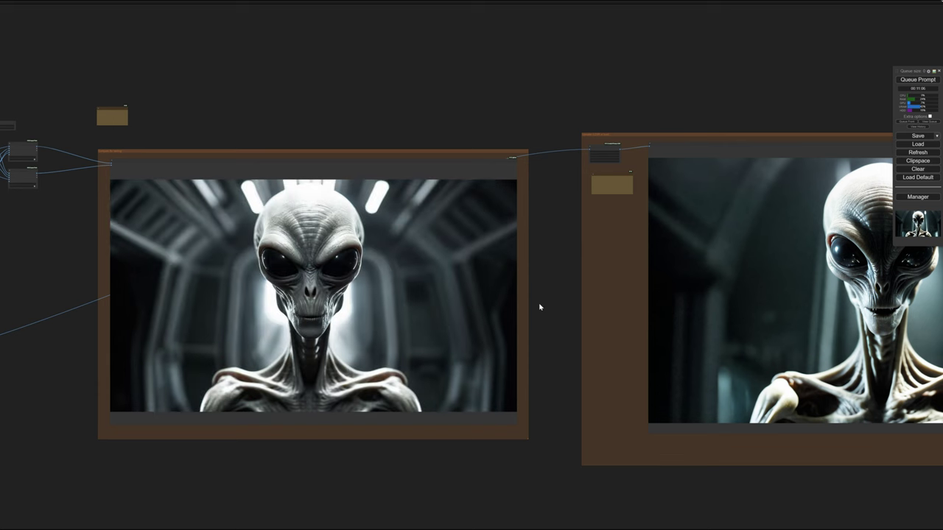
# Zoom in and center the upscaled alien image to inspect the skin texture on its face.
pyautogui.scroll(3, 501, 300)
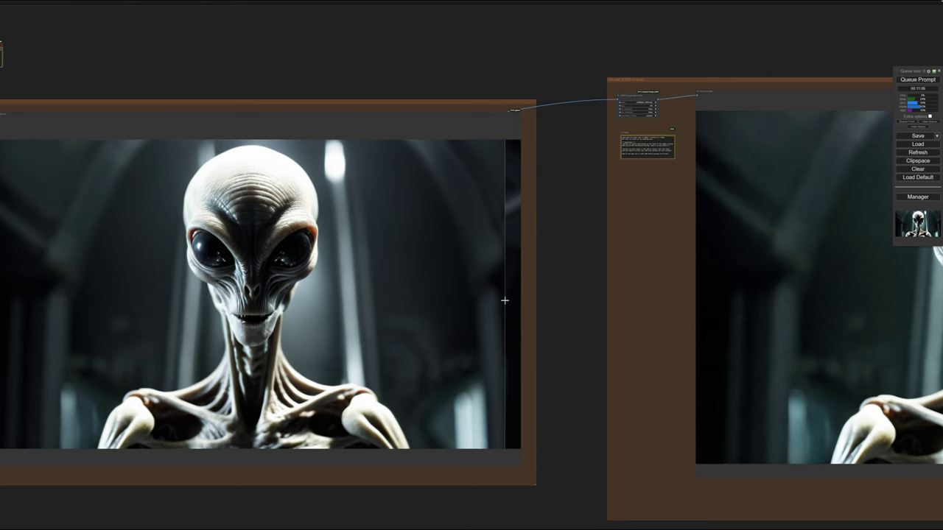
pyautogui.scroll(3, 505, 300)
pyautogui.moveTo(511, 299); pyautogui.dragTo(609, 288)
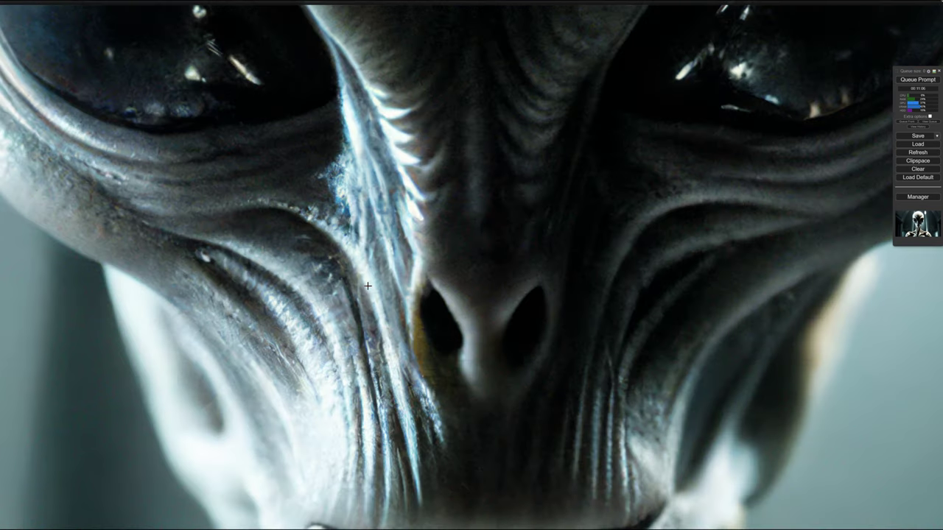
# Zoom onto the alien's left eye, then zoom out to see the full upscaled Preview Image.
pyautogui.moveTo(368, 285); pyautogui.dragTo(574, 525)
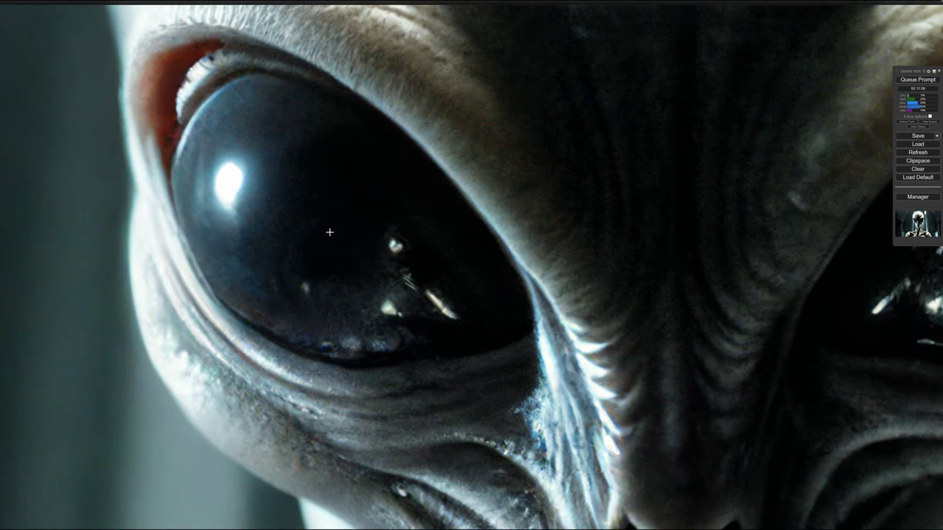
pyautogui.scroll(1, 303, 216)
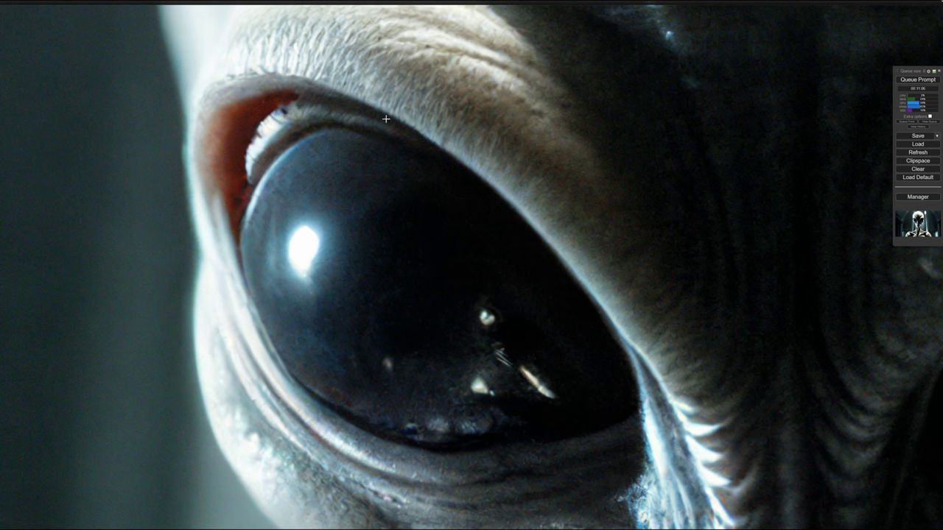
pyautogui.scroll(-2, 324, 177)
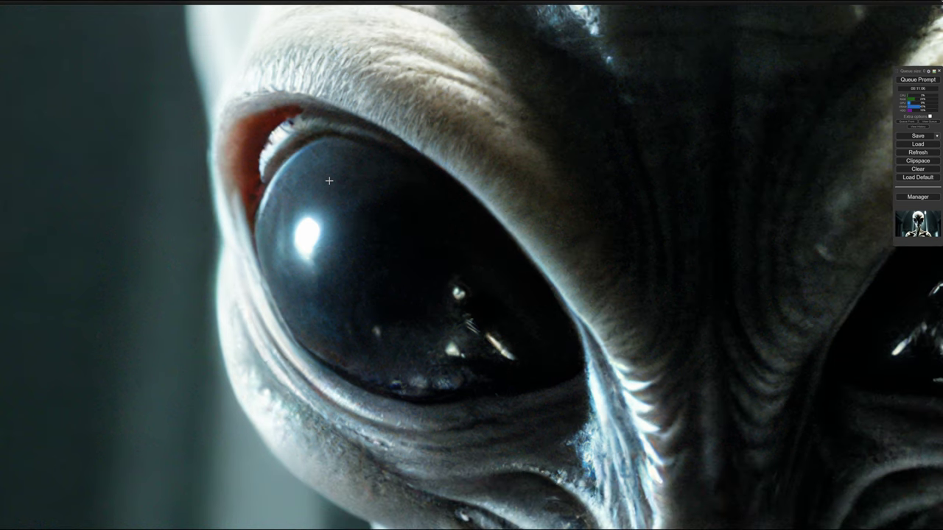
pyautogui.scroll(-6, 328, 168)
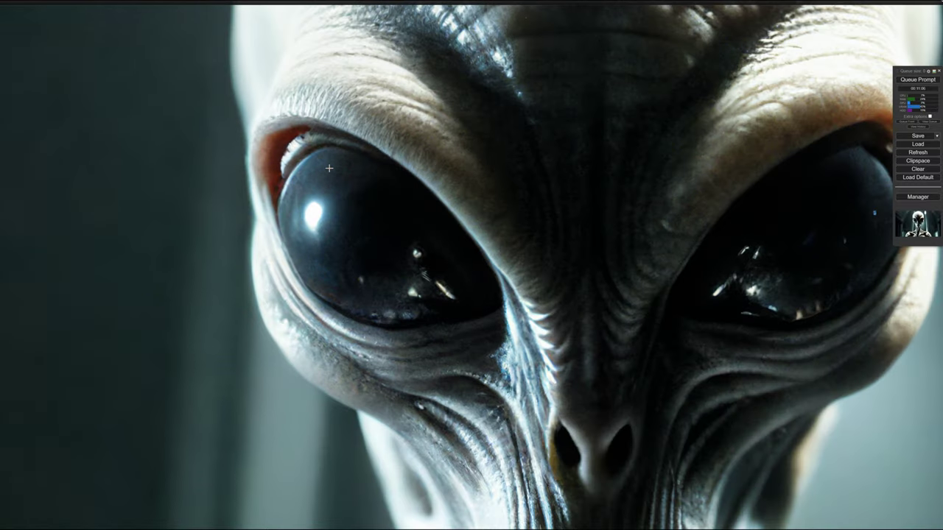